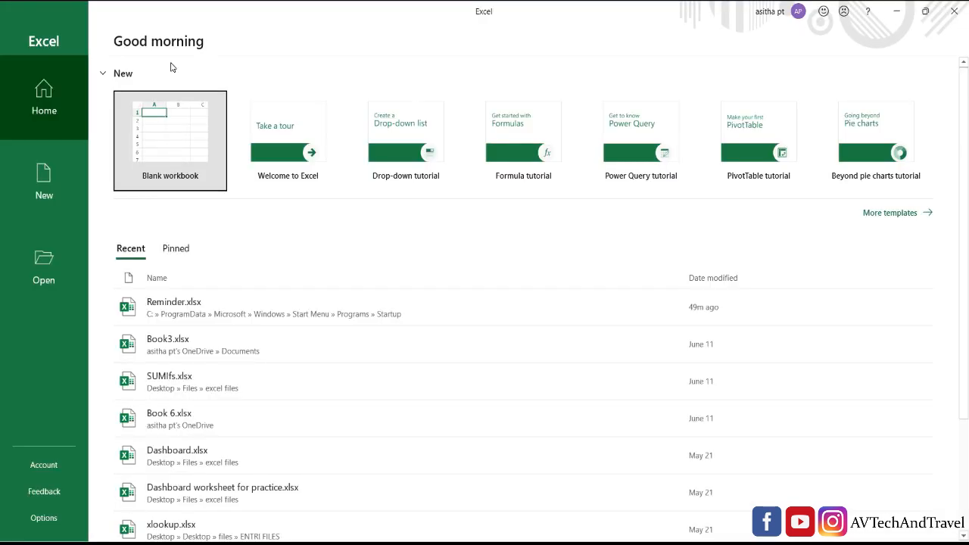
Step: Create a blank workbook and import All-Important-National-Parks-In-India-PDF-Download.pdf from the Desktop as a PDF data source
click(180, 146)
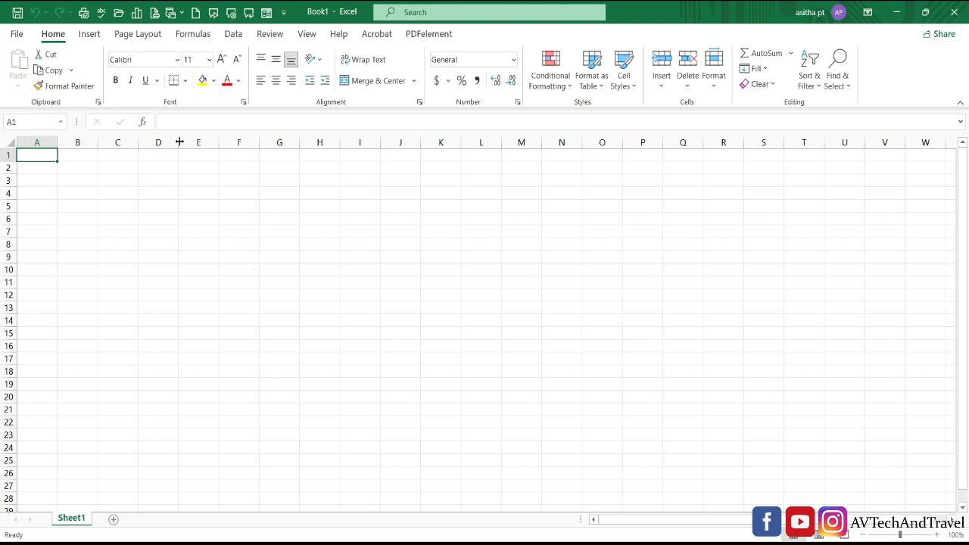
click(233, 35)
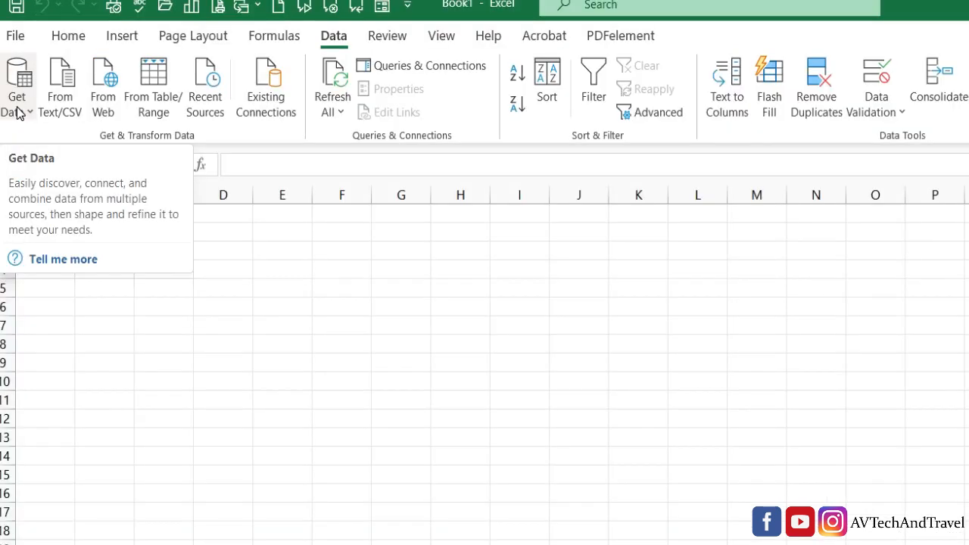
click(19, 112)
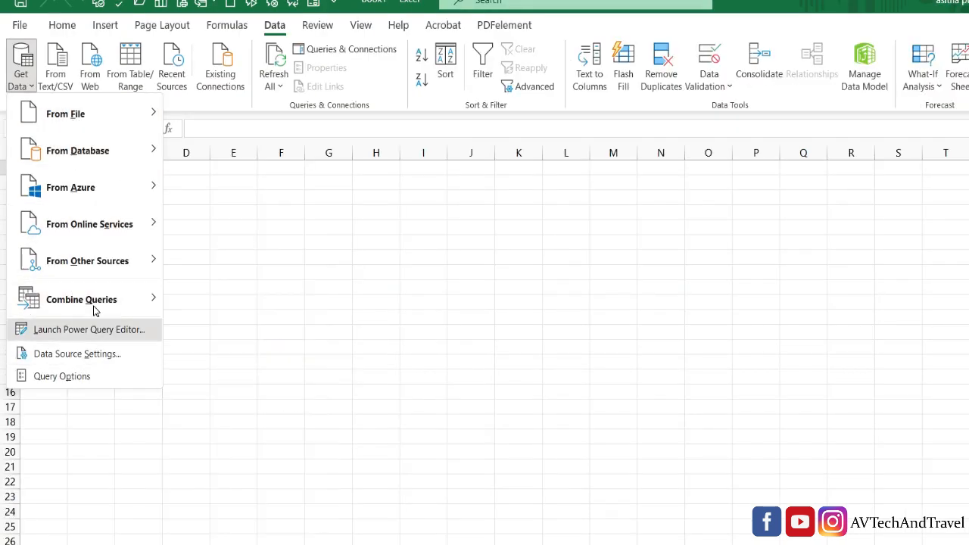
mouse_move(110, 112)
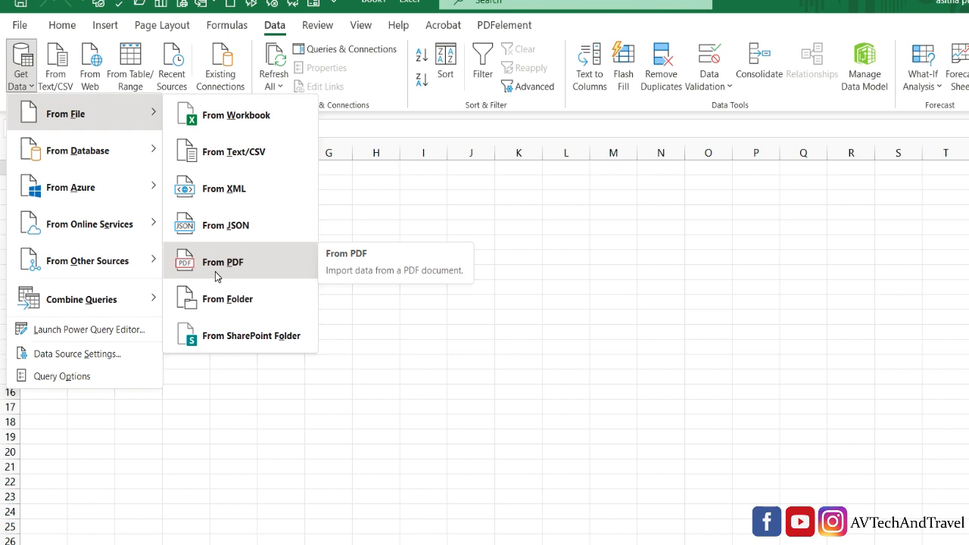
click(216, 265)
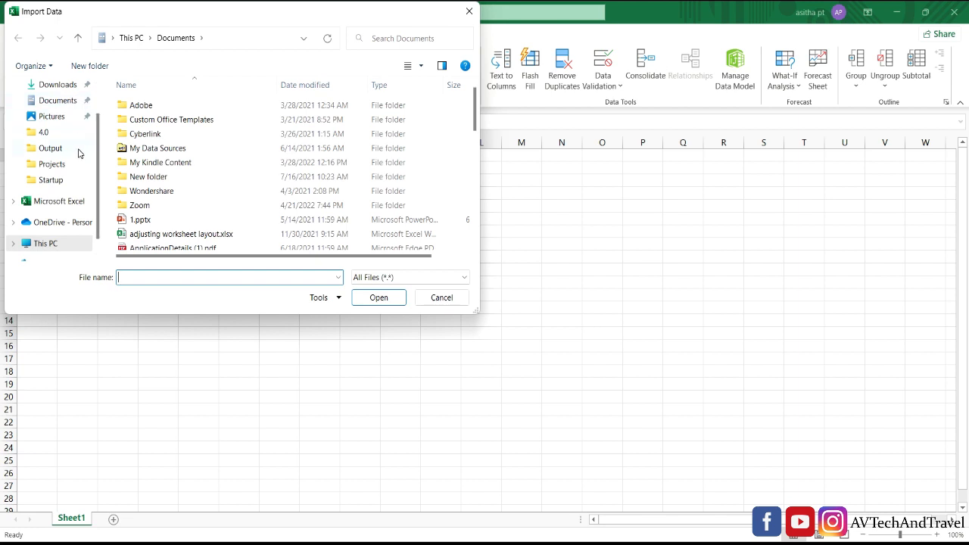
scroll(83, 129, up, 2)
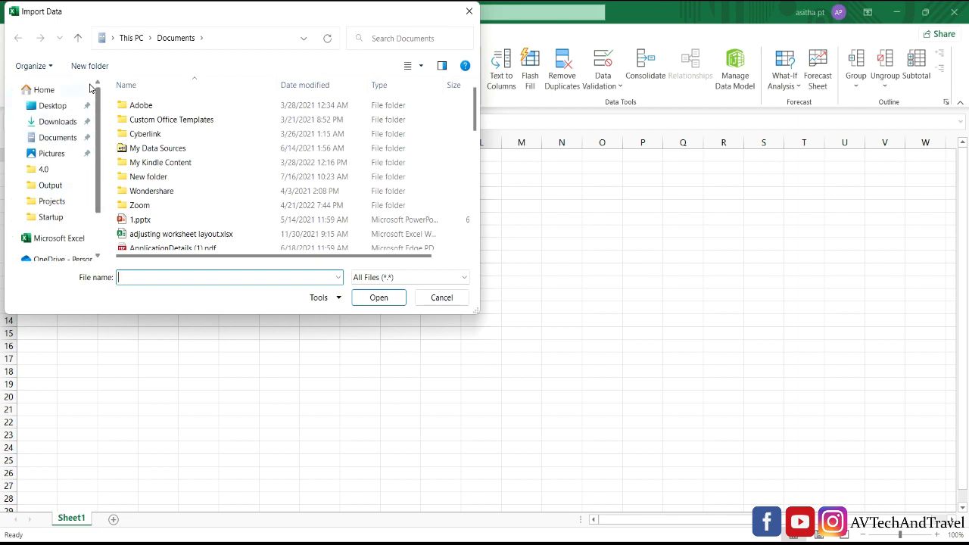
click(66, 107)
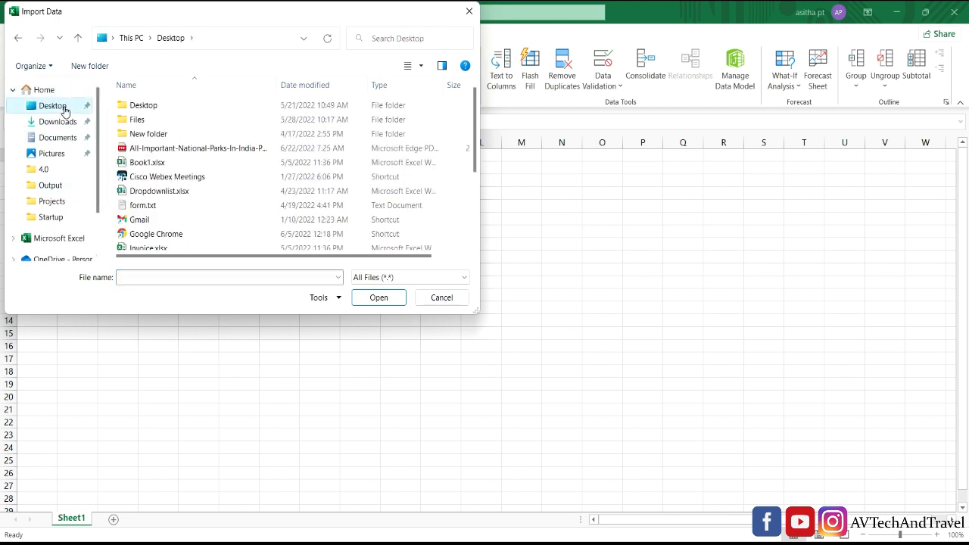
click(142, 150)
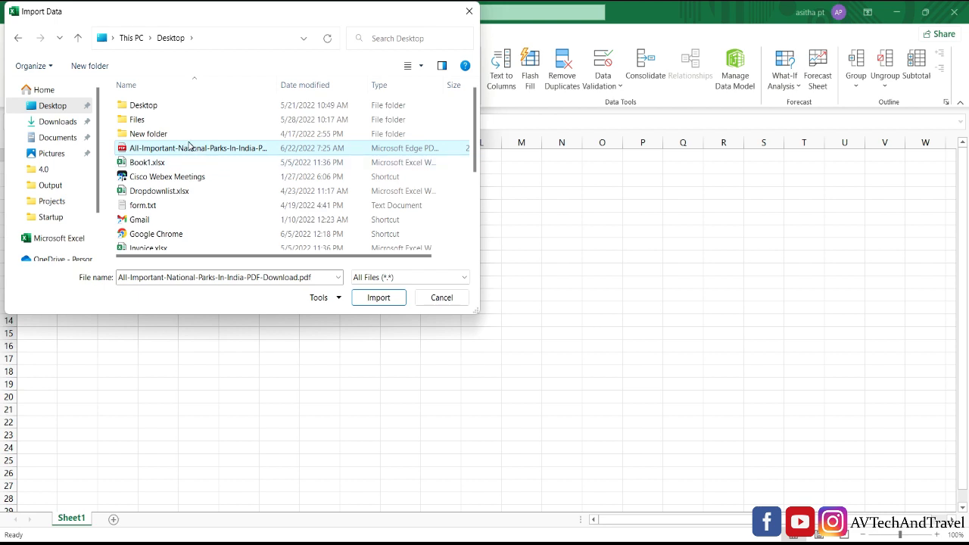
click(383, 302)
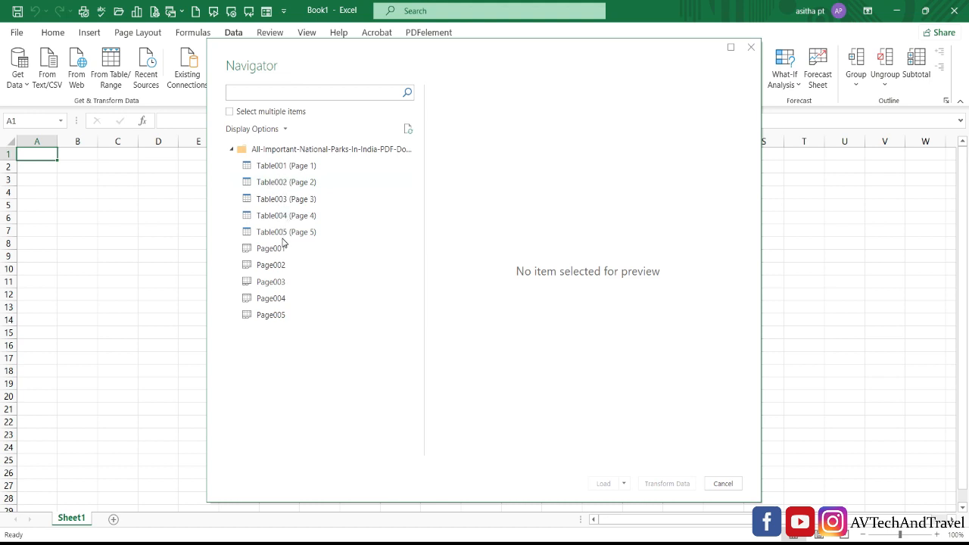
click(231, 112)
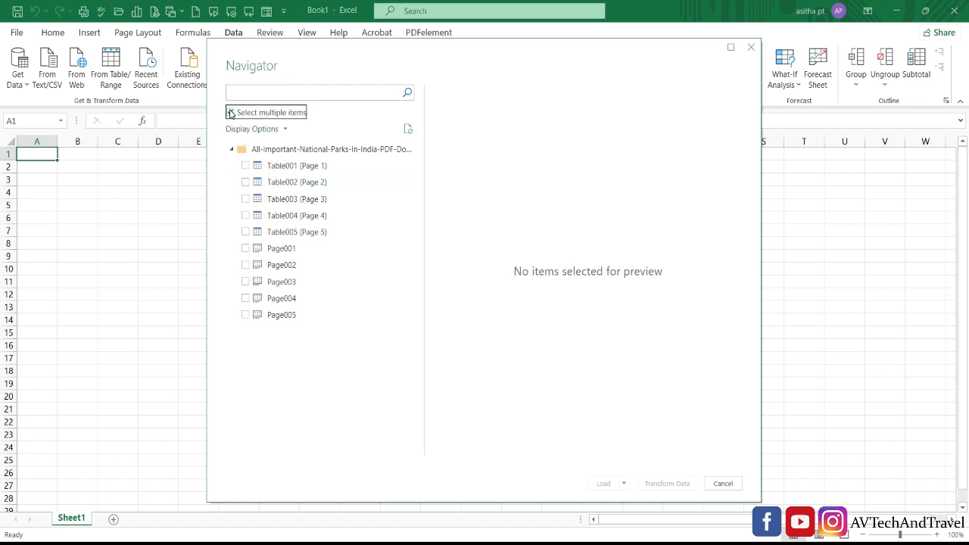
click(246, 168)
click(246, 182)
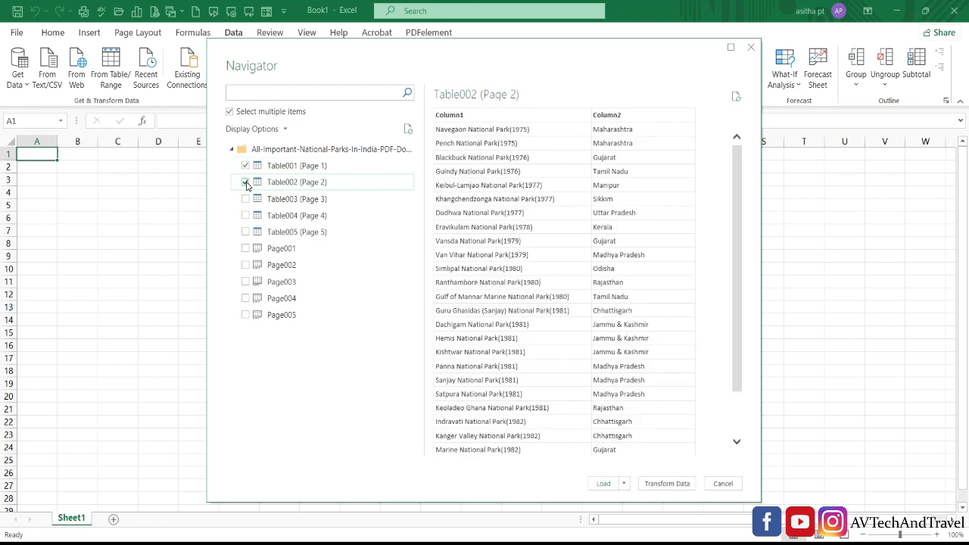
click(246, 201)
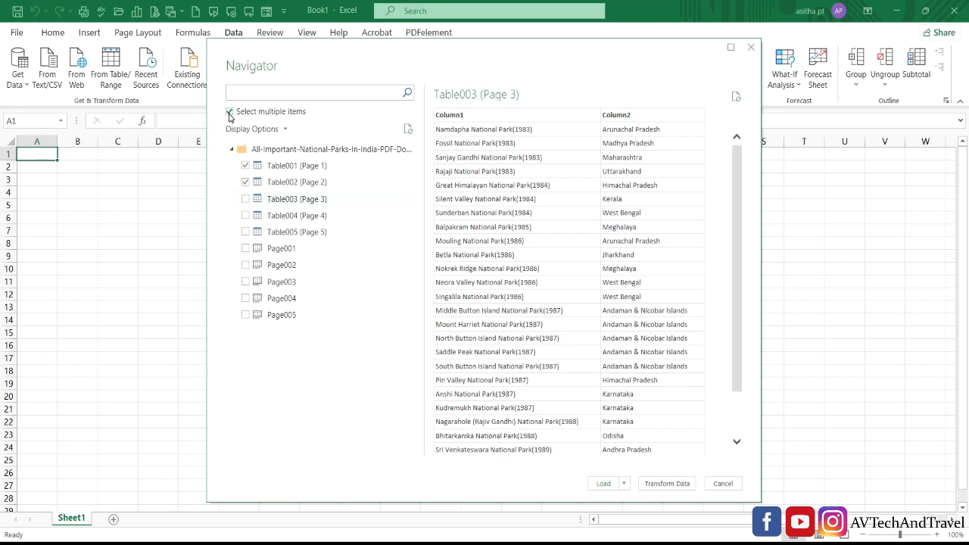
click(229, 112)
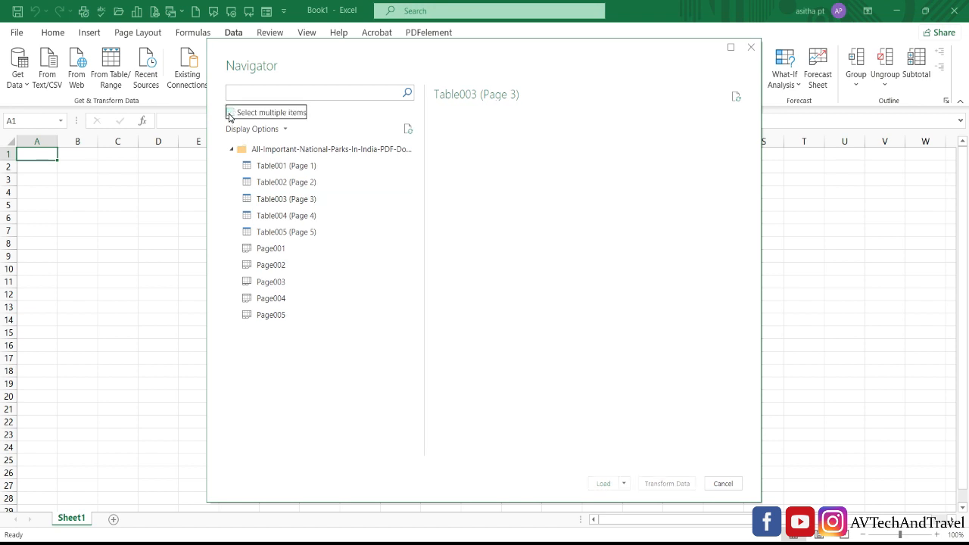
Step: Open Table001 (Page 1) for transformation and use its first row as headers
click(281, 170)
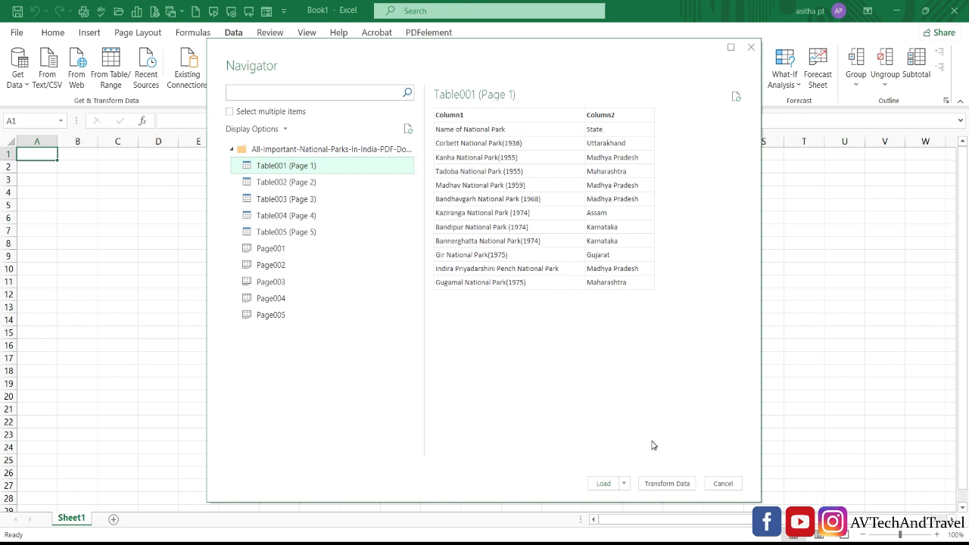
click(668, 485)
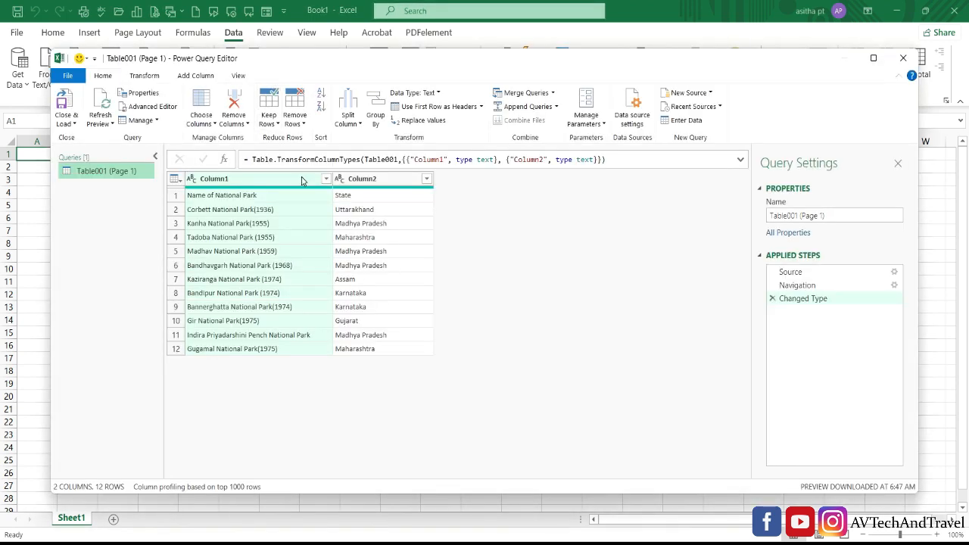
click(454, 109)
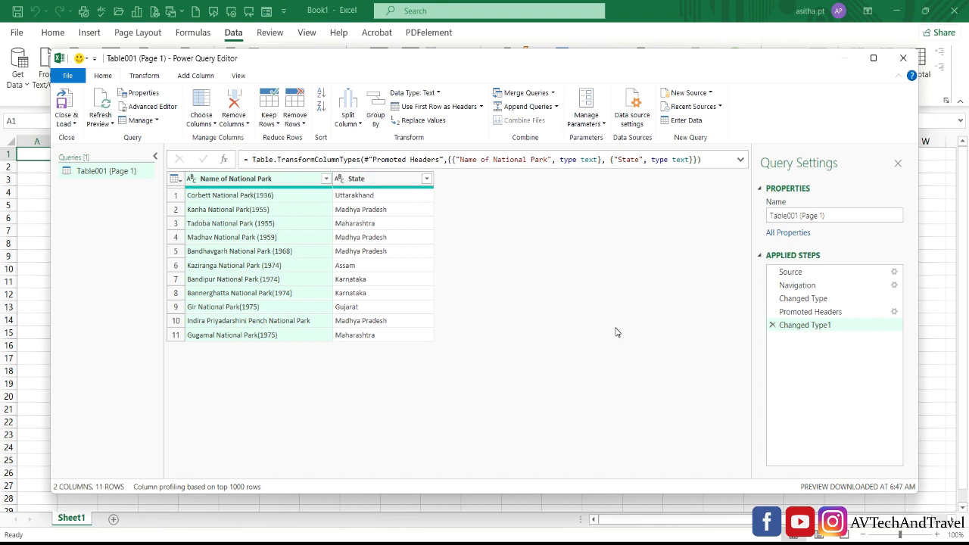
Step: Close the query editor and load the transformed national parks table into a worksheet
click(77, 126)
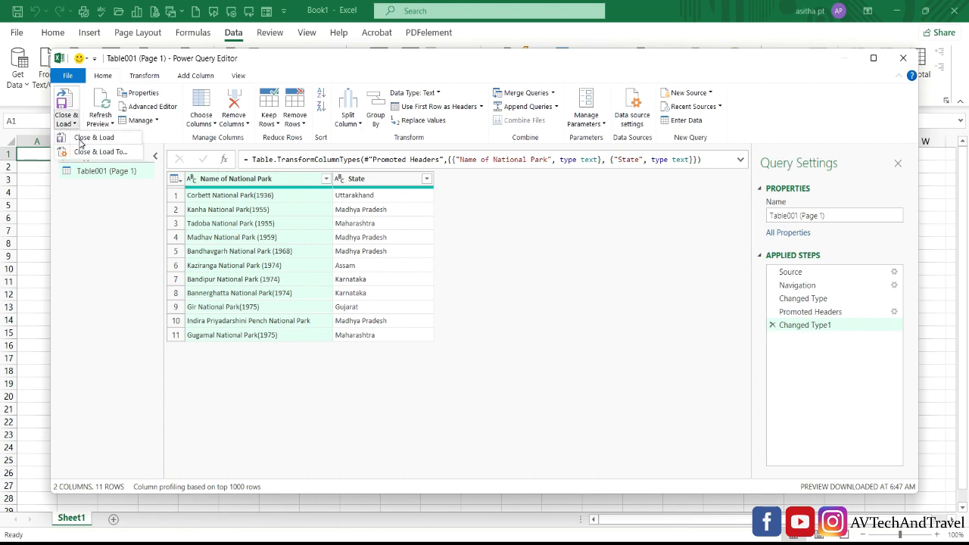
click(84, 137)
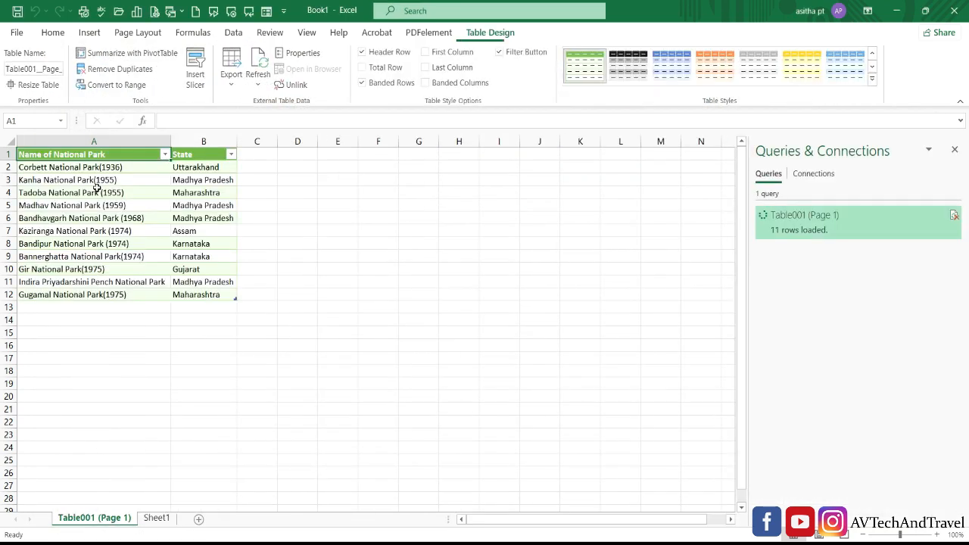
click(298, 257)
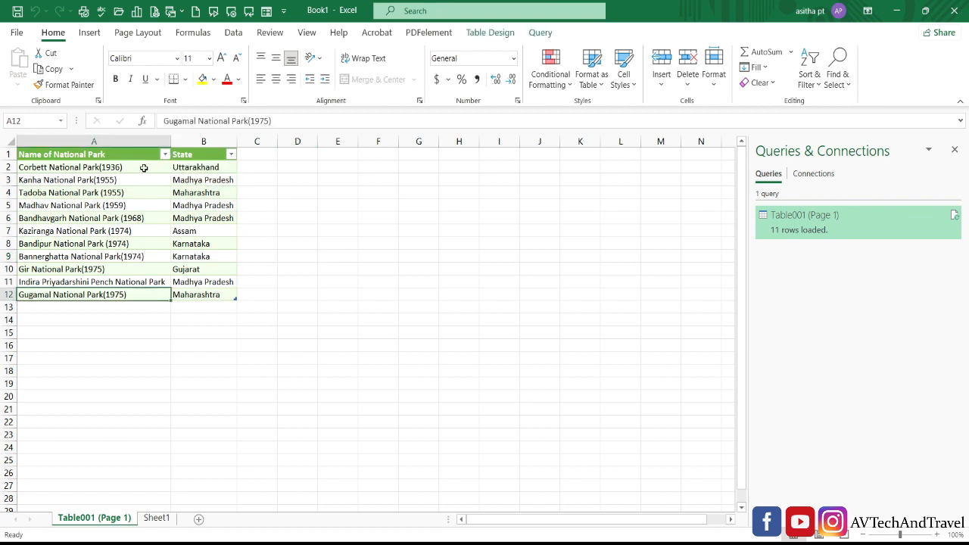
Step: Remove the bracketed year from cell A2 so that it reads Corbett National Park
double_click(144, 167)
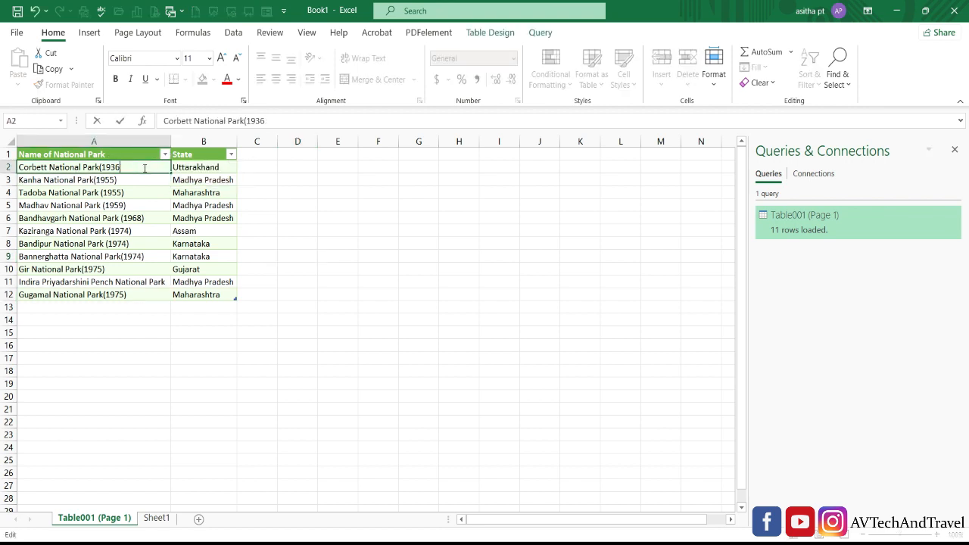
key(BackSpace)
key(BackSpace)
key(BackSpace)
click(338, 198)
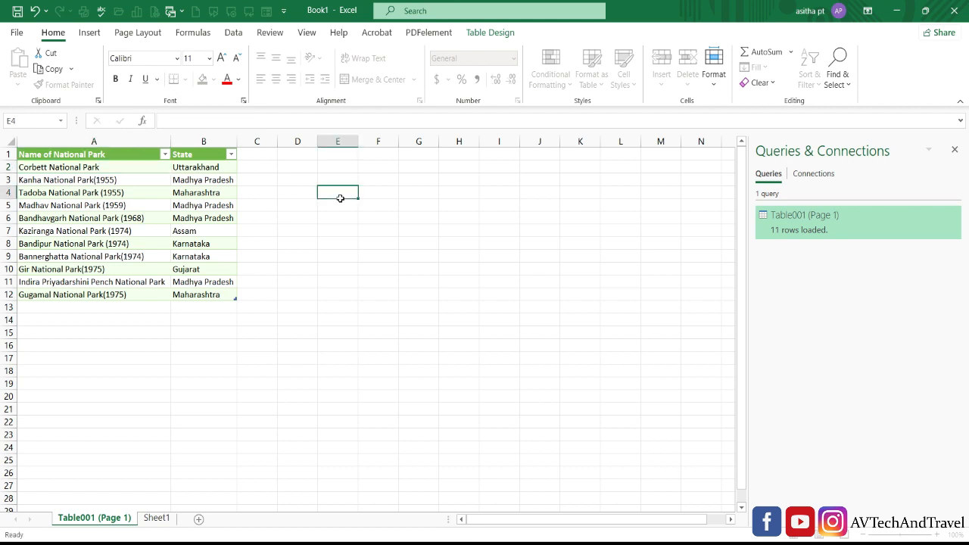
click(165, 155)
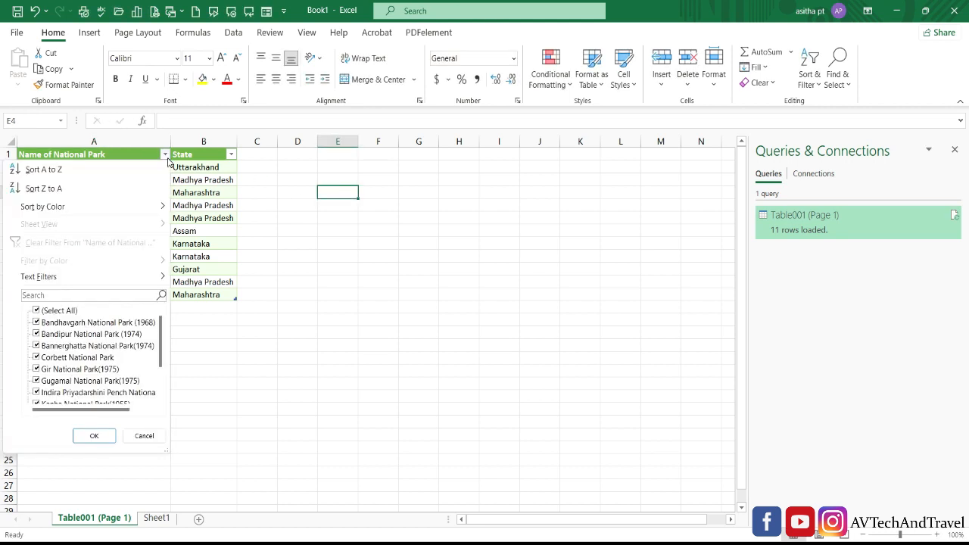
click(306, 224)
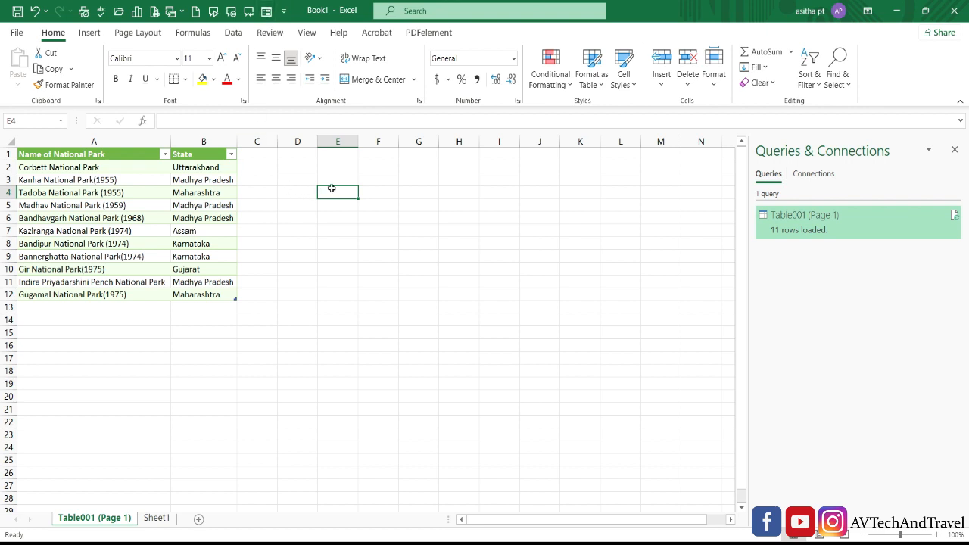
click(327, 157)
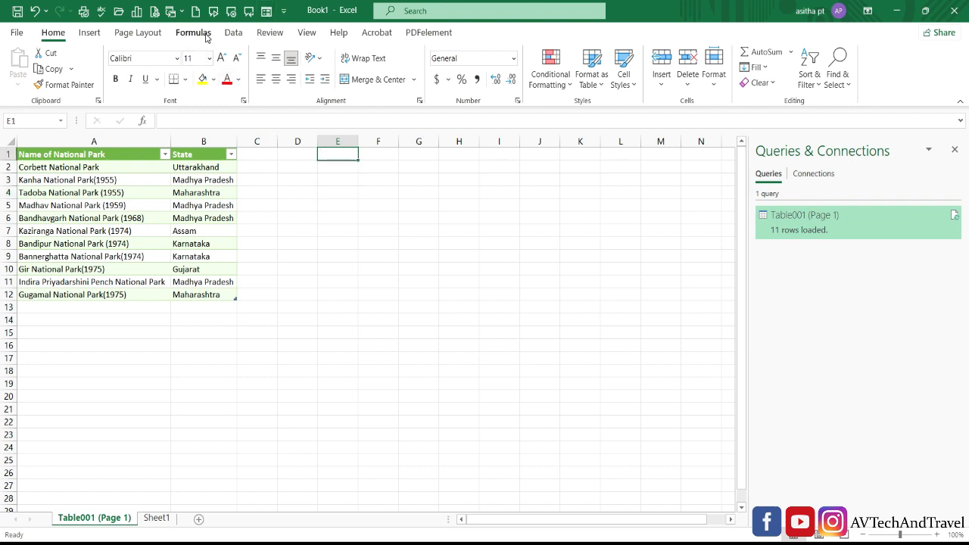
Step: Import Table002 (Page 2) from the same national parks PDF and load it directly without transforming it
click(233, 33)
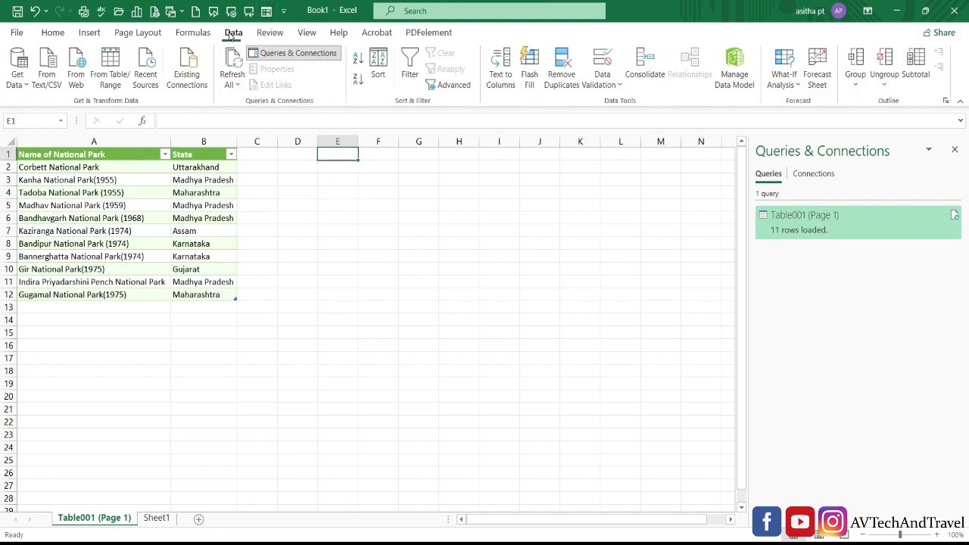
click(18, 70)
mouse_move(79, 107)
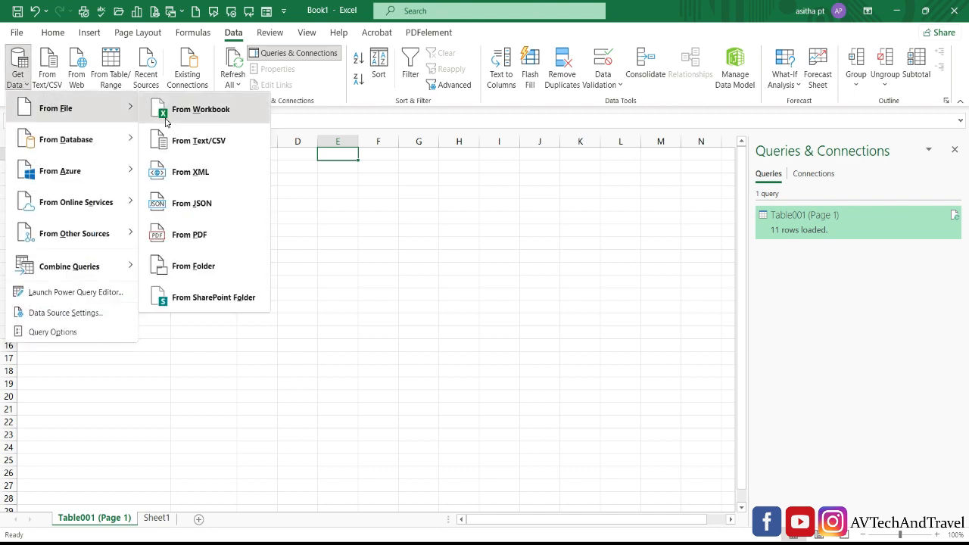
click(203, 236)
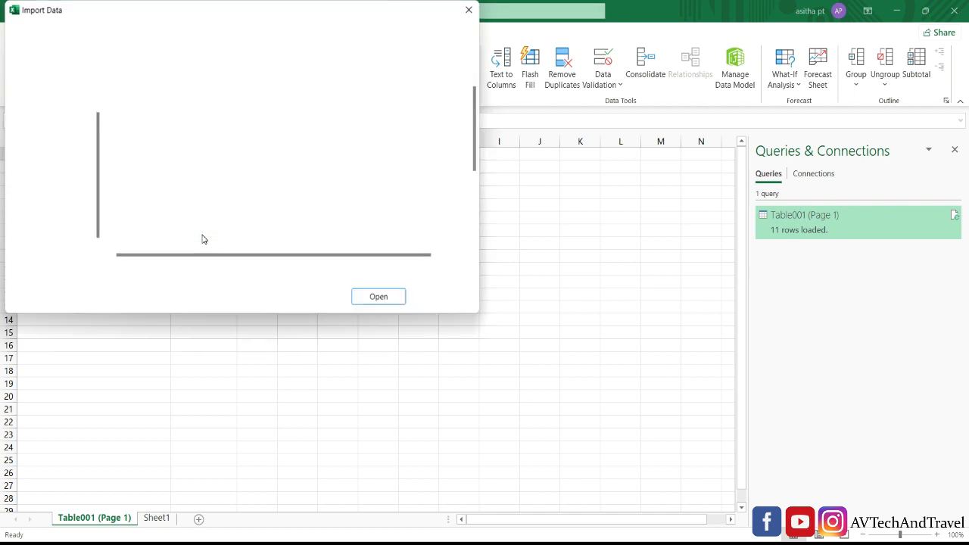
double_click(215, 150)
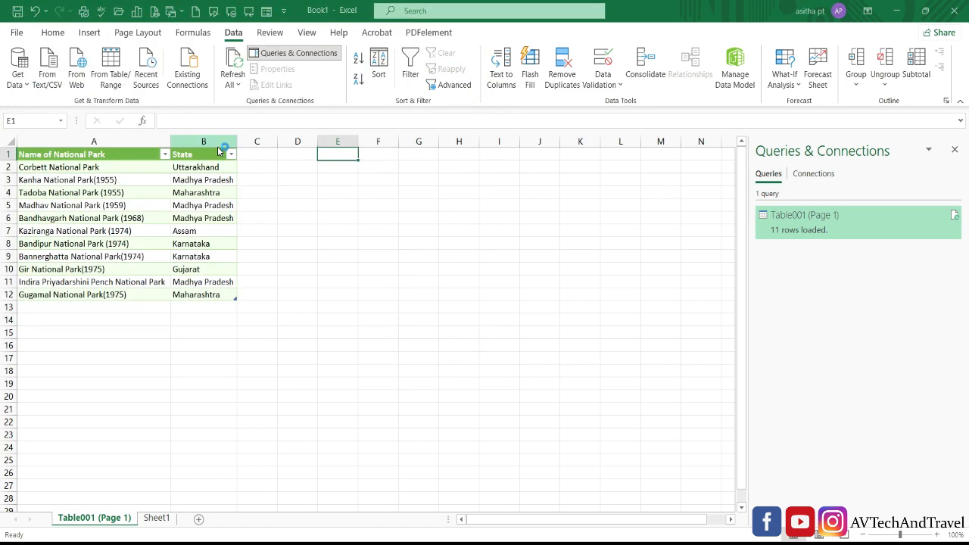
click(286, 182)
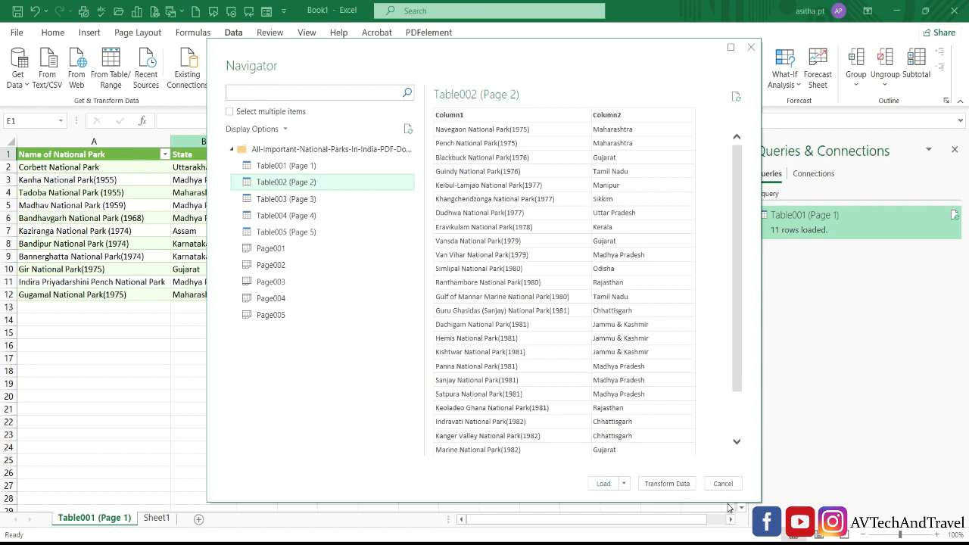
click(602, 485)
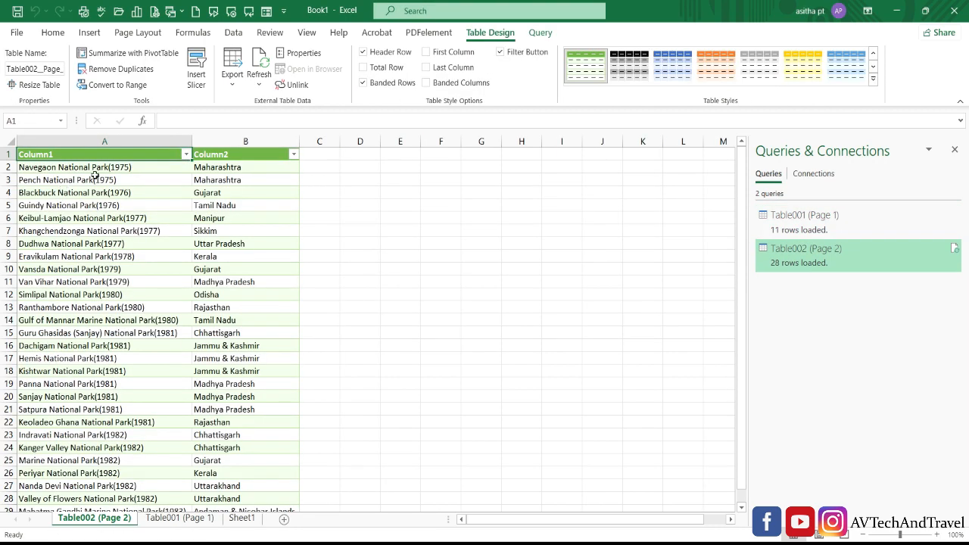
click(481, 358)
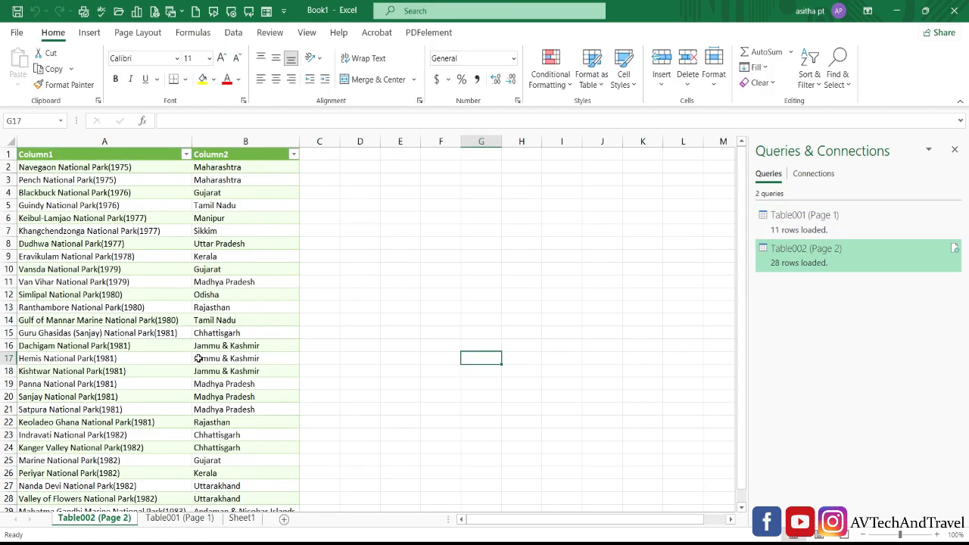
double_click(274, 346)
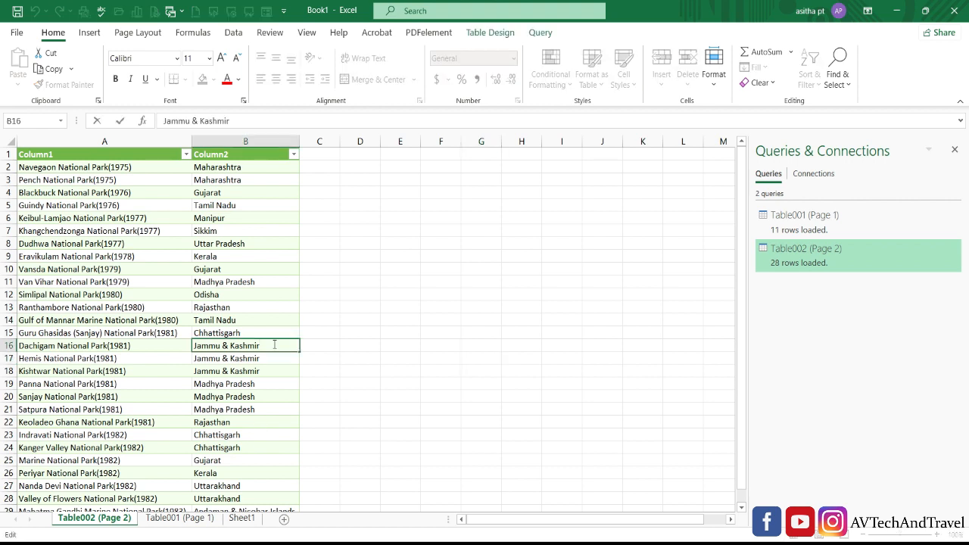
click(481, 383)
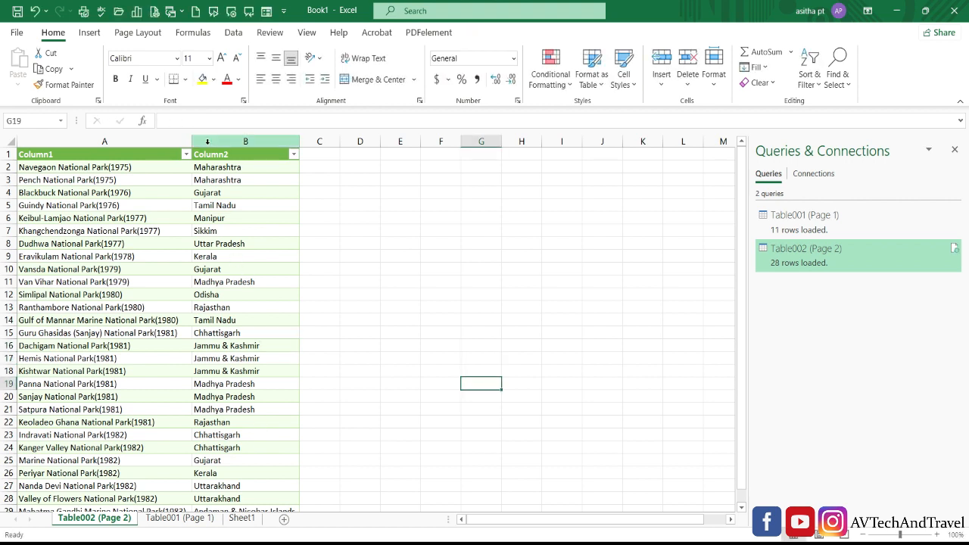
Step: On the Table001 (Page 1) sheet, start another PDF import using the All-Important-National-Parks-In-India file from the Desktop
click(179, 518)
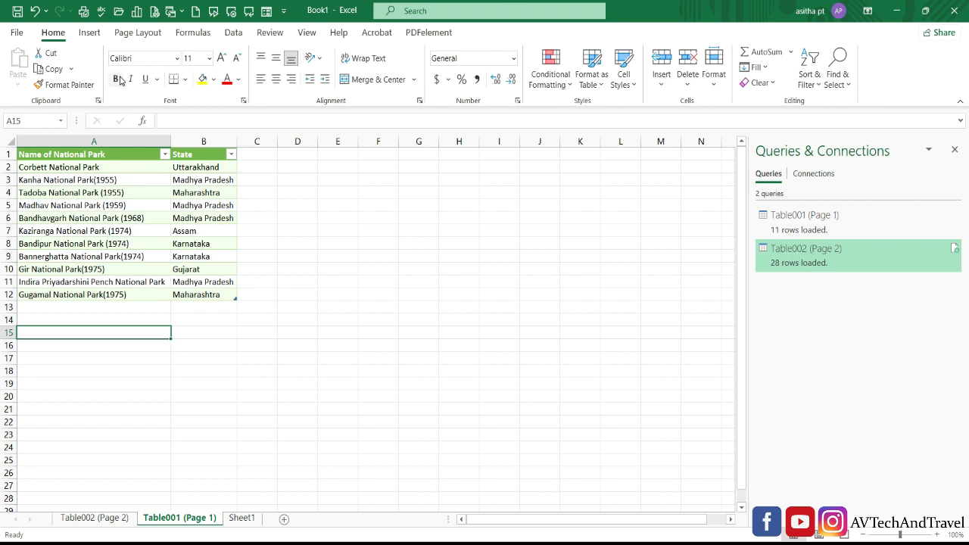
click(235, 32)
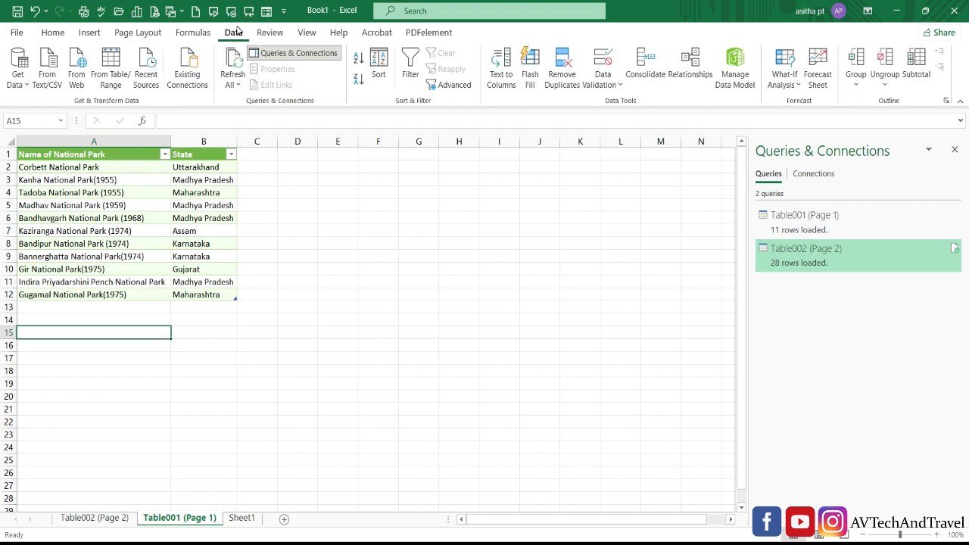
click(15, 81)
mouse_move(97, 106)
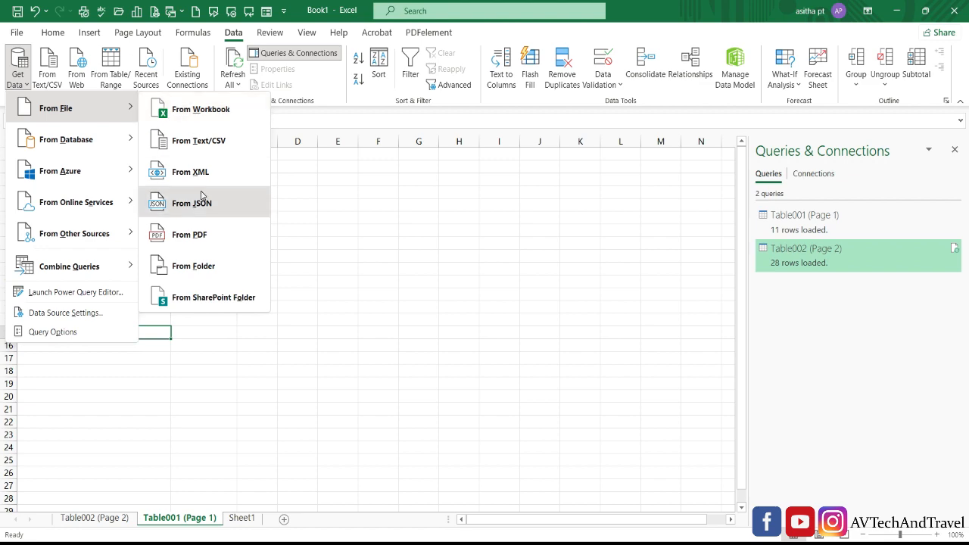
click(201, 231)
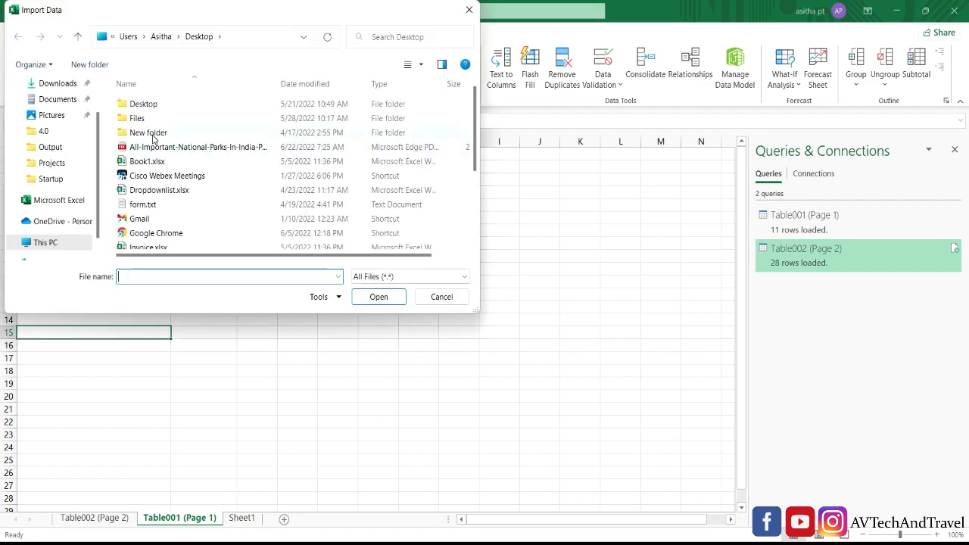
double_click(159, 144)
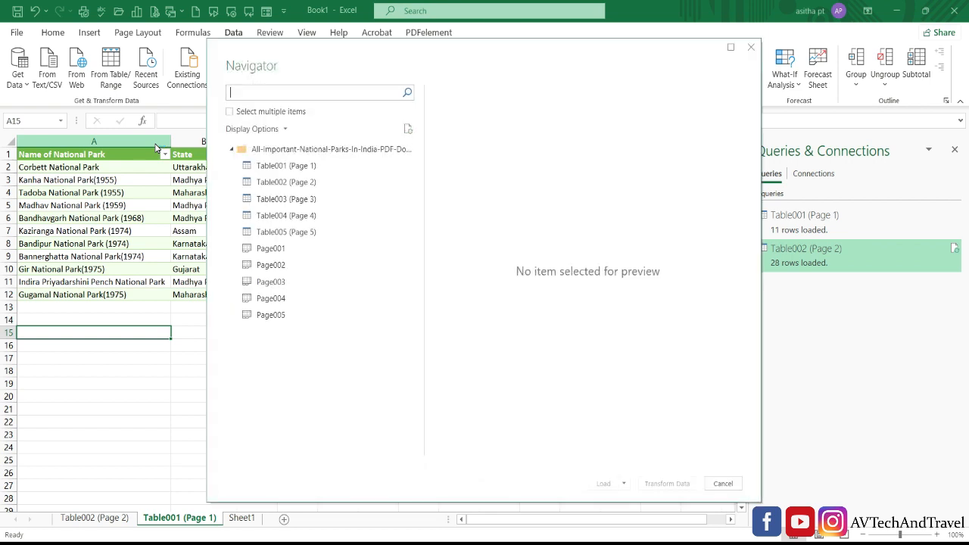
Step: Load Table003 (Page 3) as a table into the existing worksheet at cell A15, below the first parks table
click(283, 199)
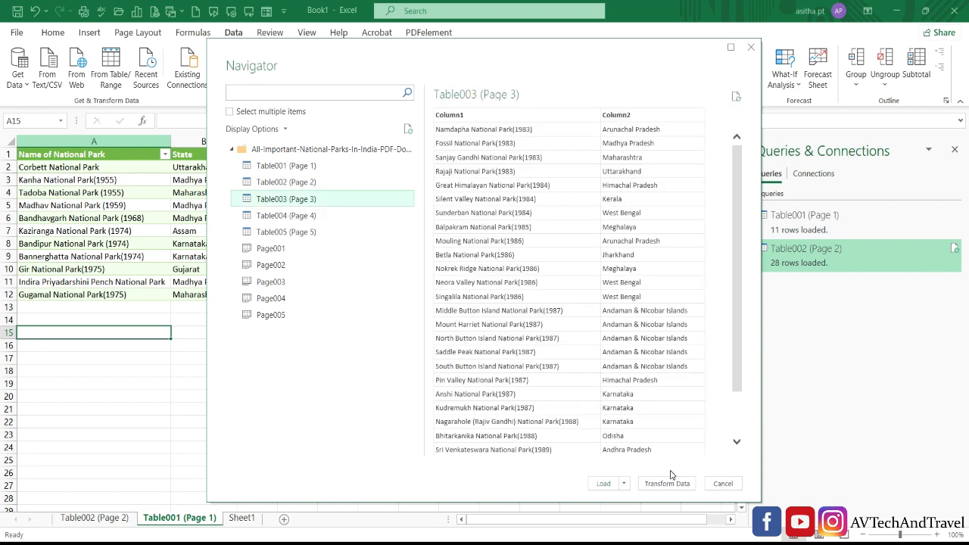
click(624, 483)
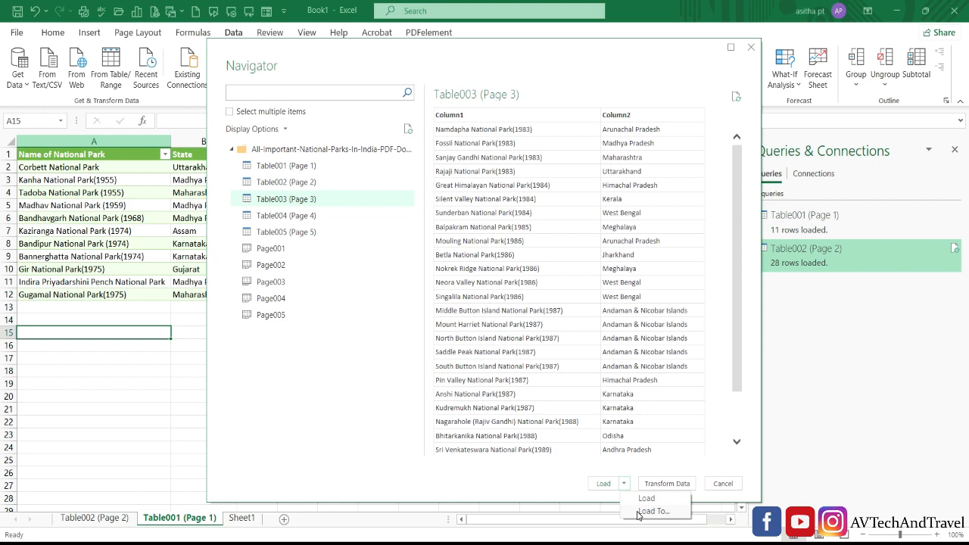
click(651, 511)
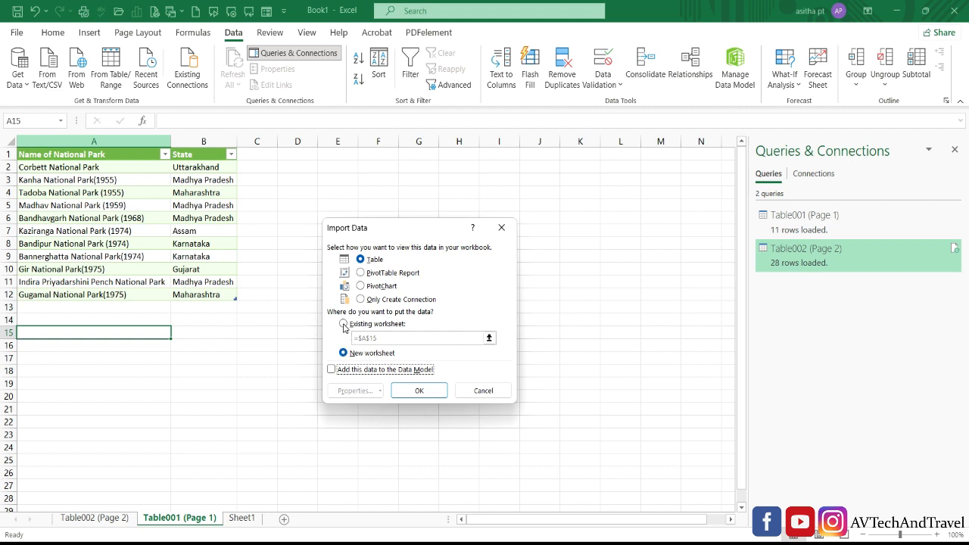
click(344, 324)
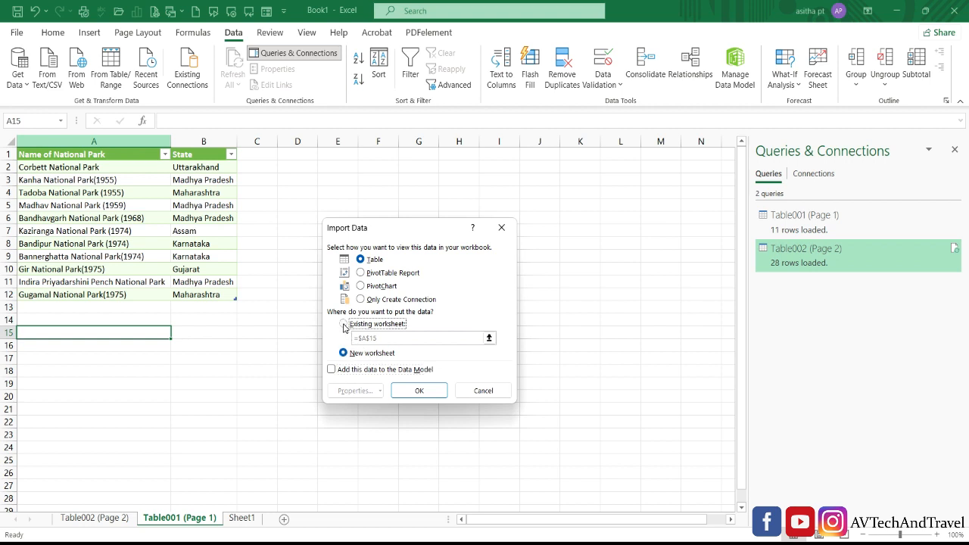
click(415, 391)
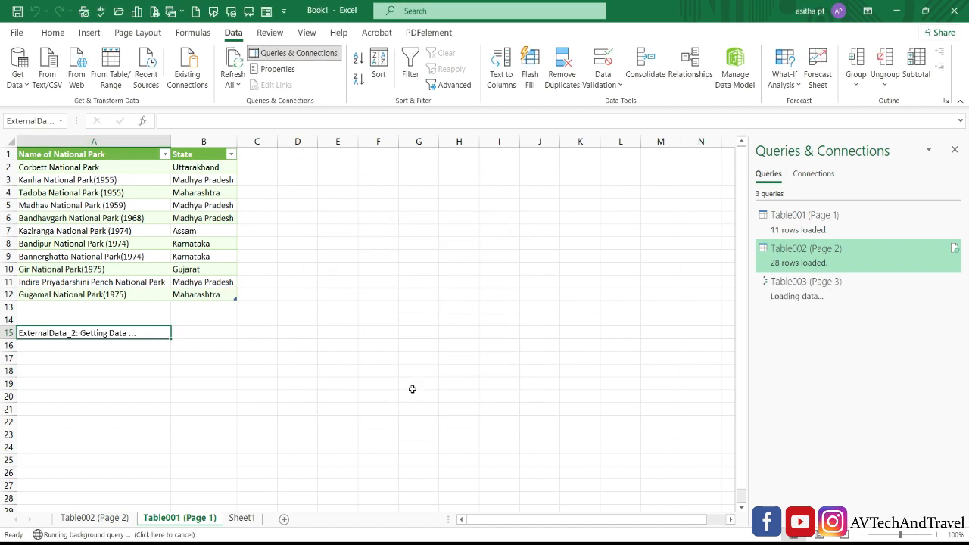